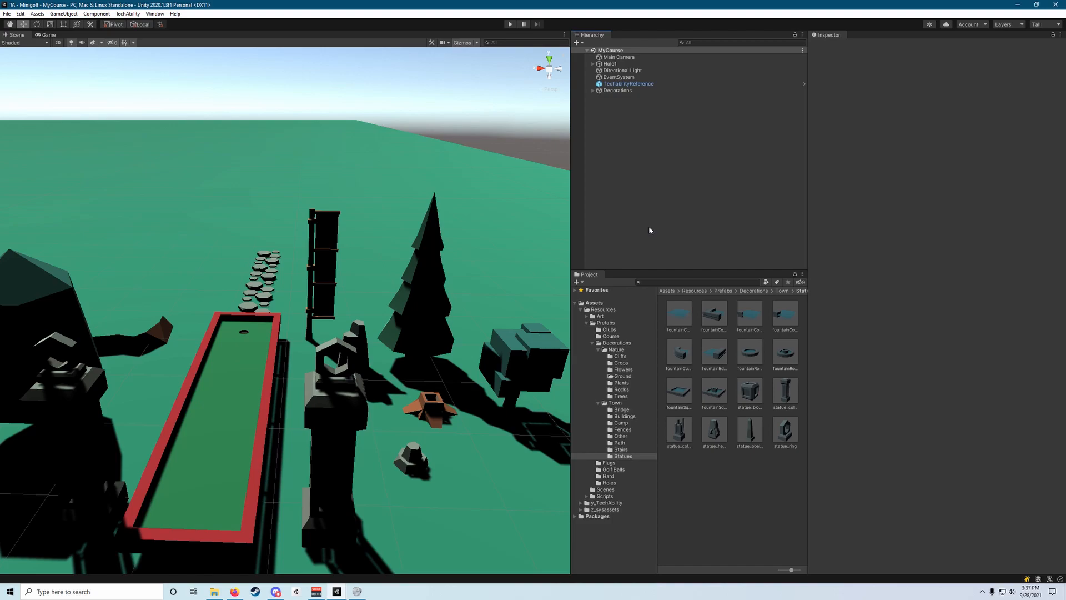
Step: Create an empty child object under Hole1
right_drag(455, 206, 422, 223)
right_drag(543, 175, 77, 203)
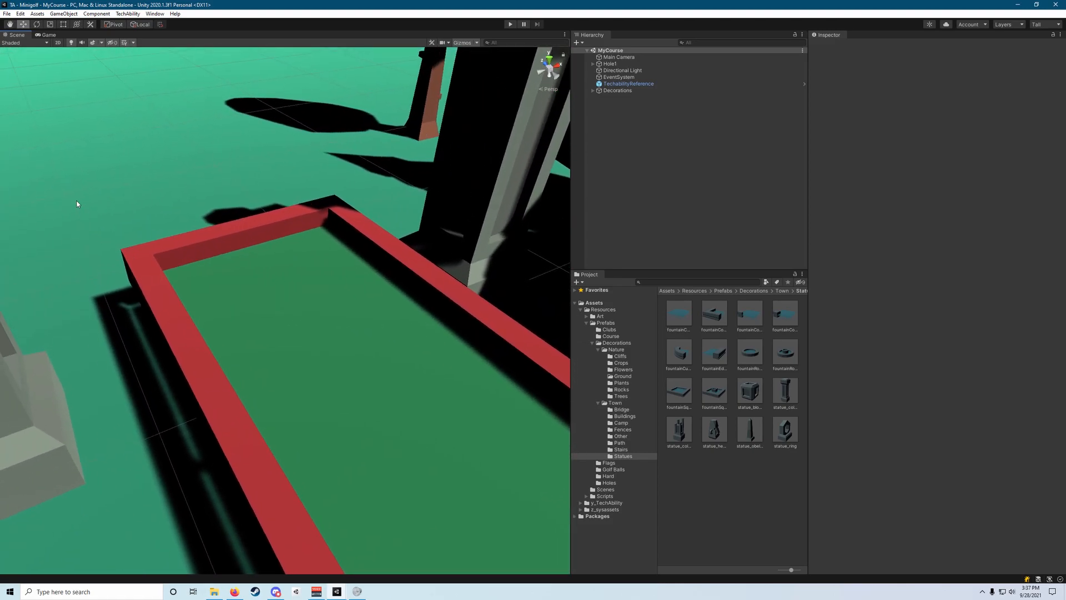
right_drag(165, 209, 208, 248)
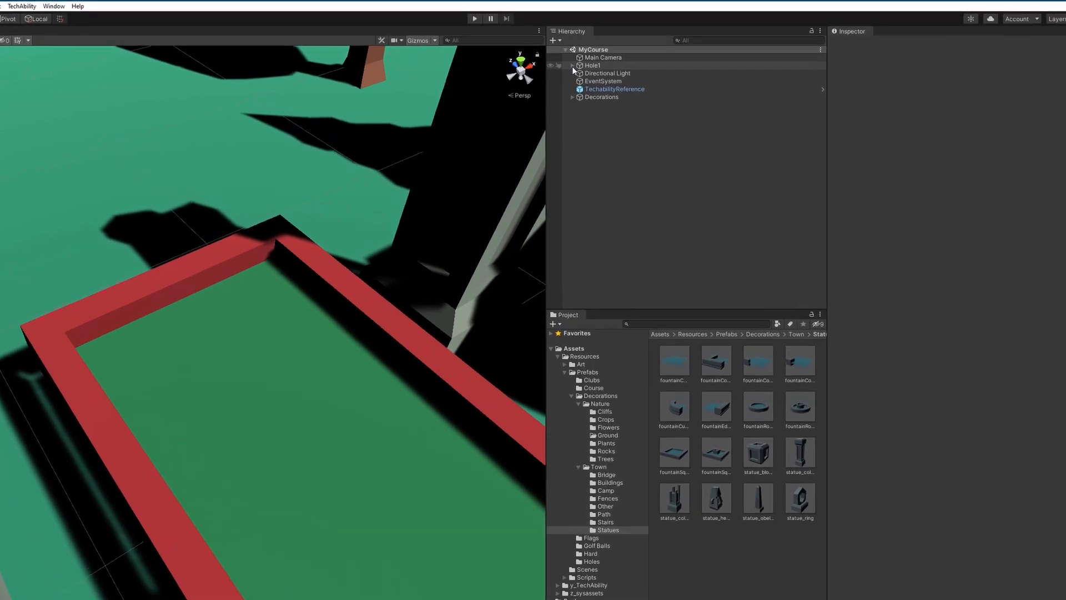
click(564, 68)
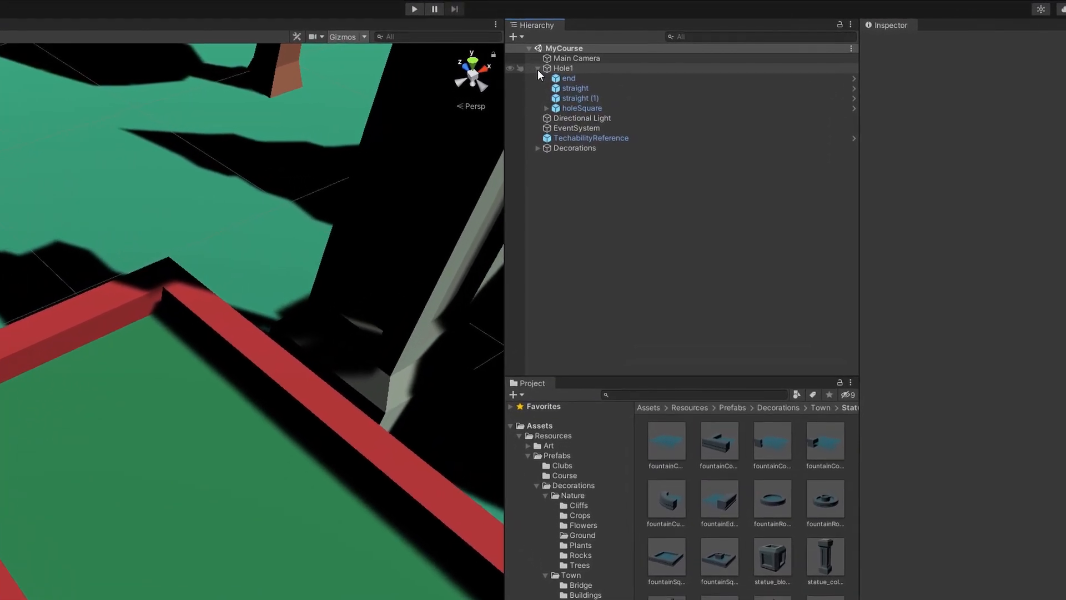
click(564, 67)
click(530, 70)
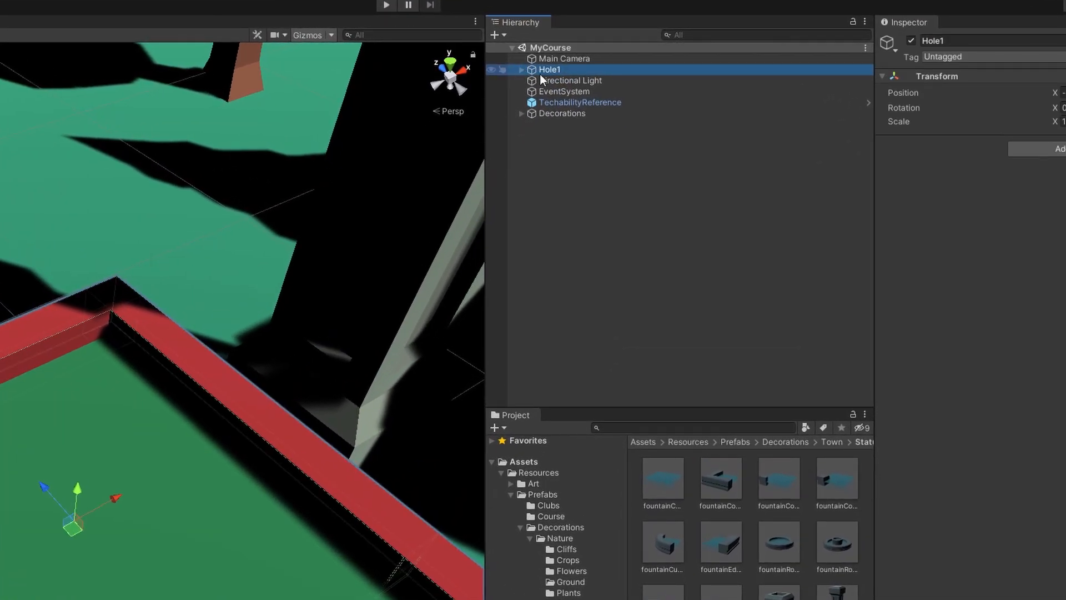
click(521, 69)
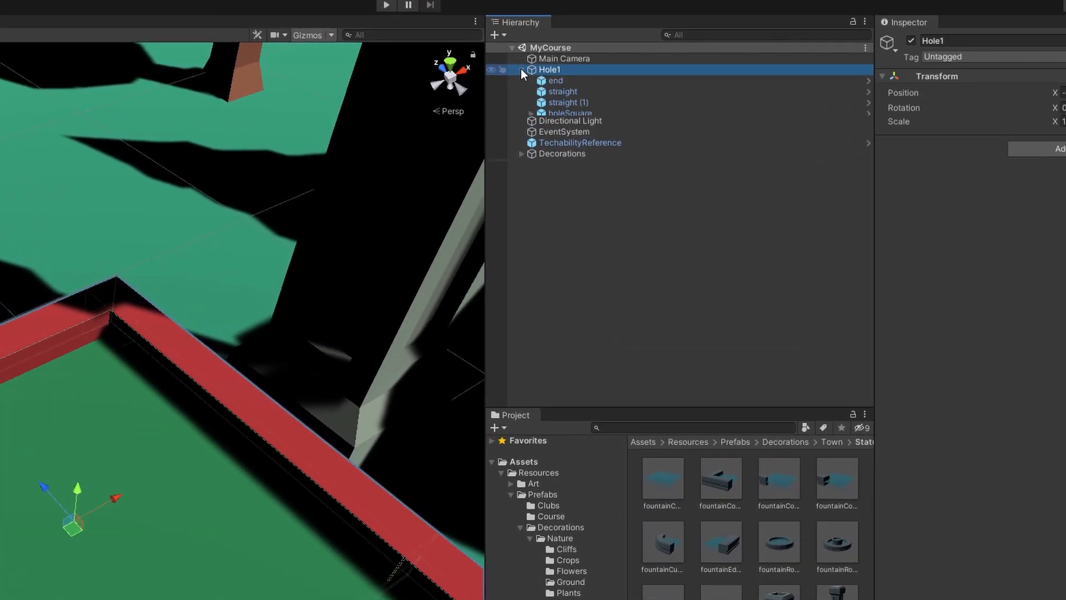
right_click(572, 69)
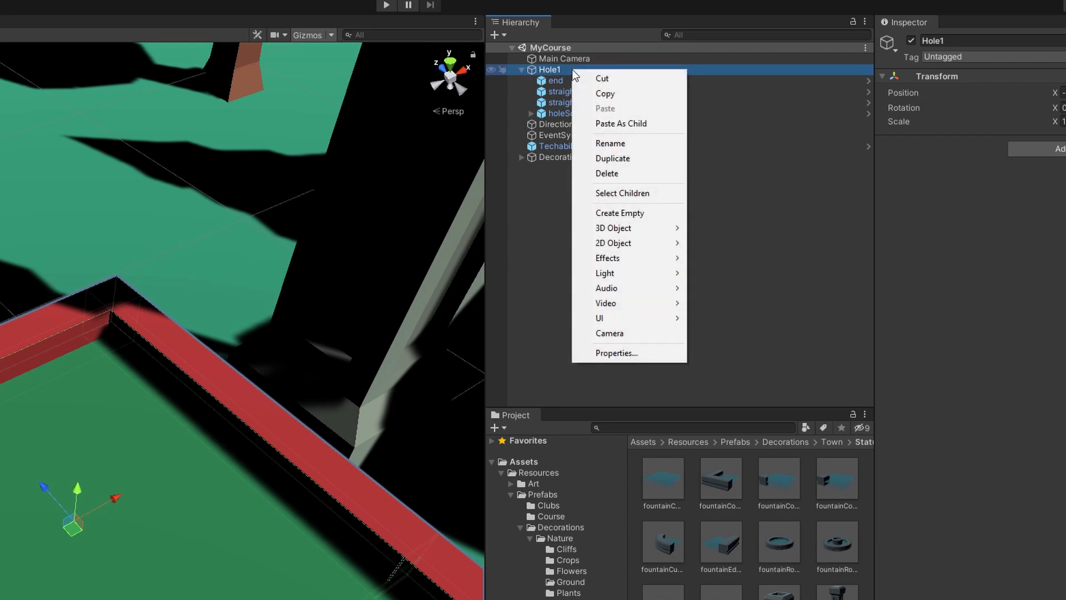
click(618, 212)
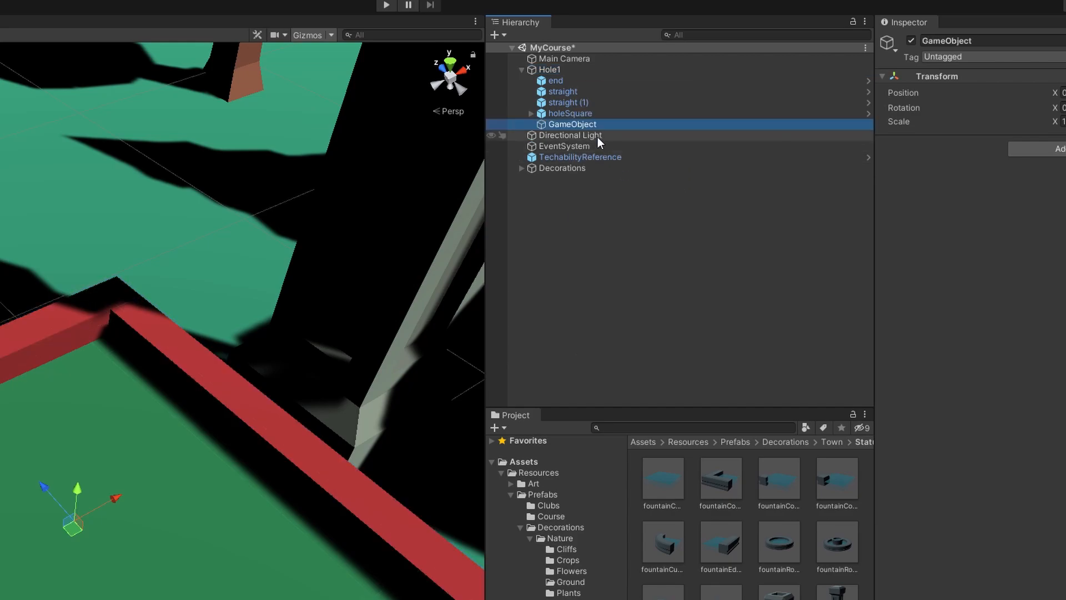
Step: Duplicate the empty object under Hole1 twice to get three empty objects
click(585, 123)
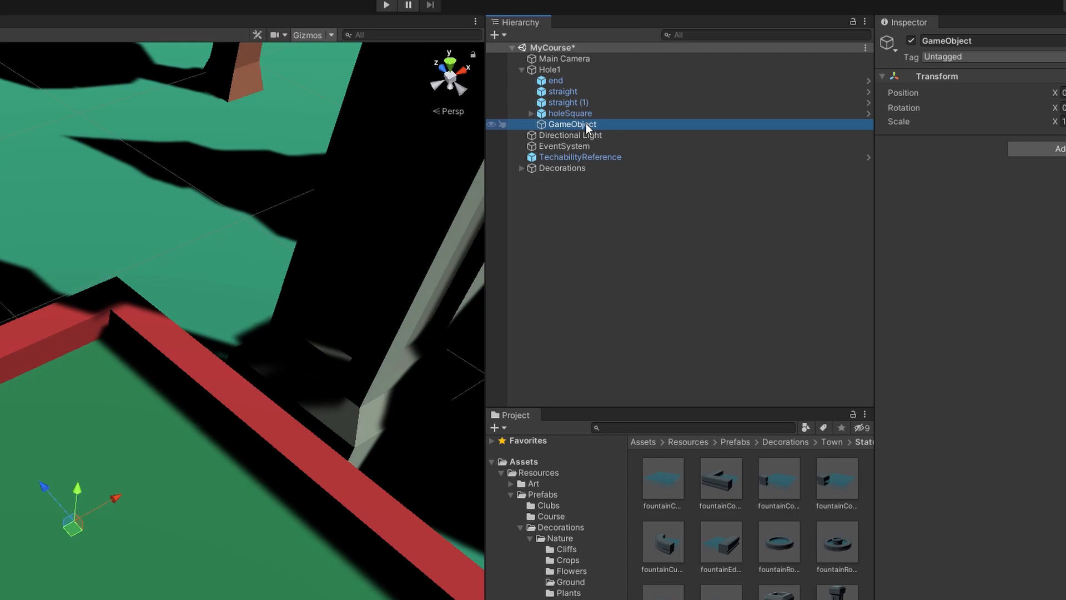
click(588, 145)
click(595, 126)
key(ctrl+d)
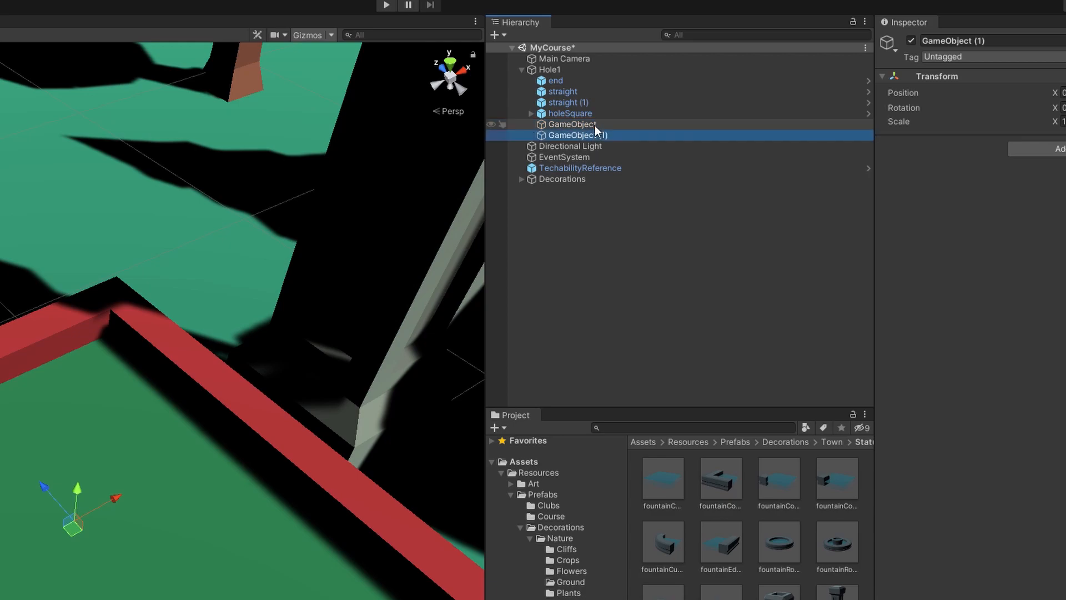
key(ctrl+d)
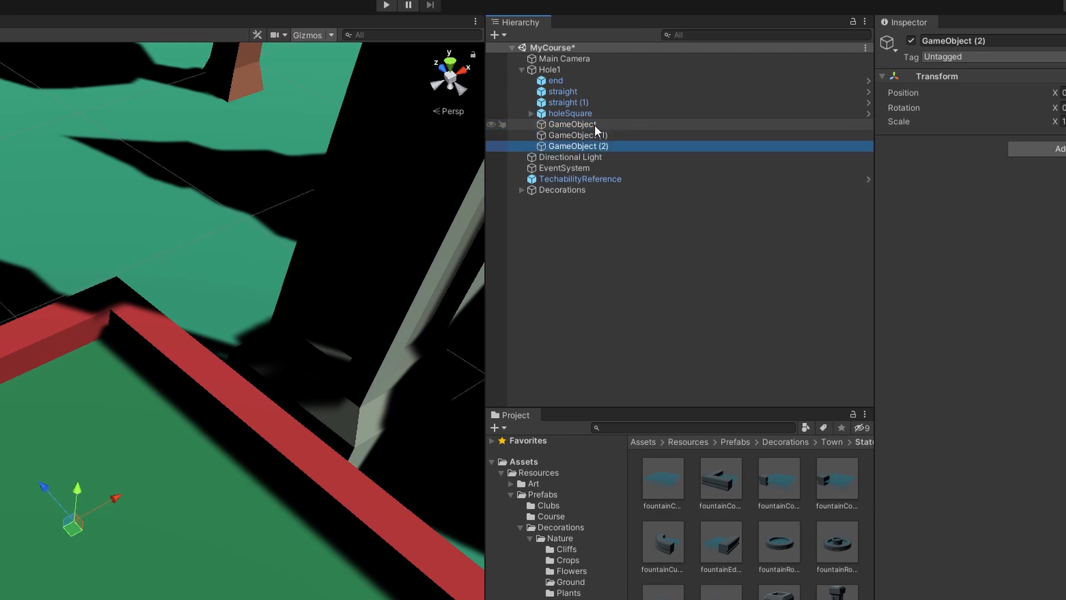
Step: Assign a blue circle icon to the original empty object and a green circle icon to its first copy
click(595, 124)
click(892, 50)
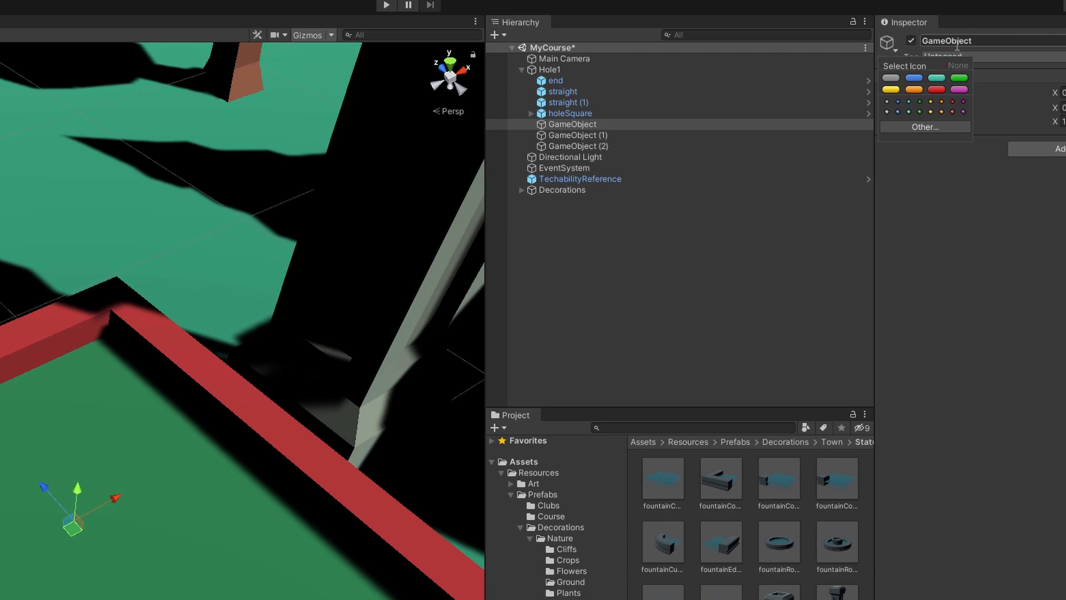
click(898, 103)
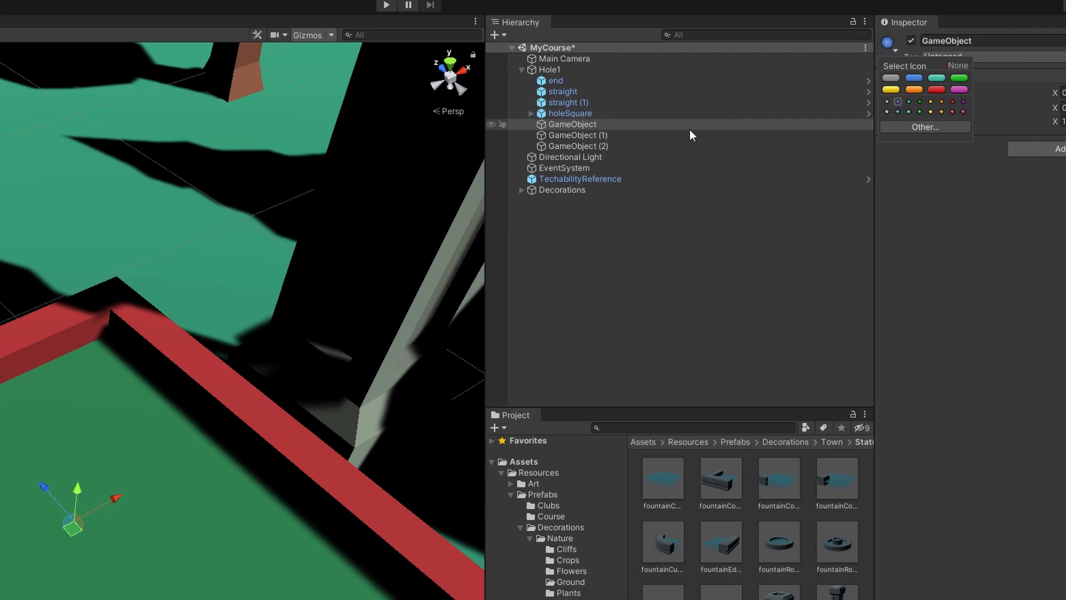
click(588, 139)
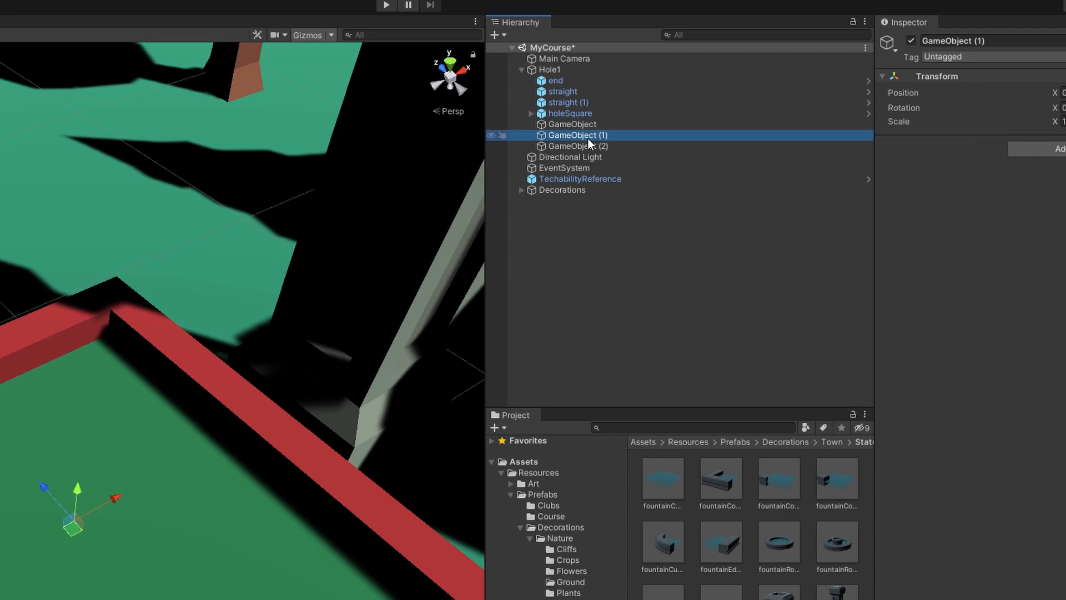
click(892, 45)
click(919, 102)
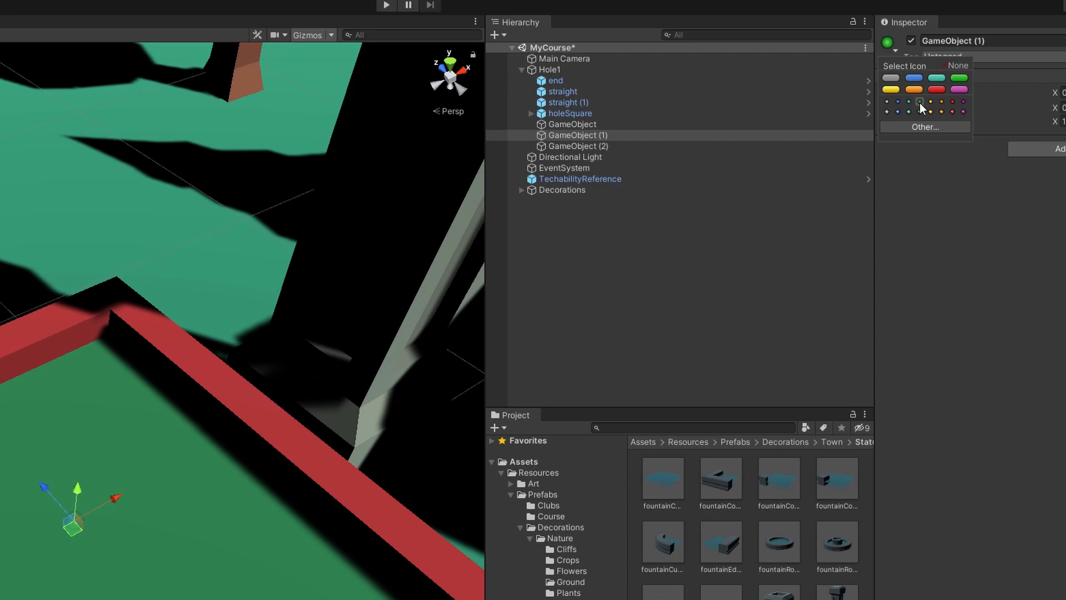
Step: Assign a red circle icon to the second copy, GameObject (2)
click(601, 147)
click(893, 47)
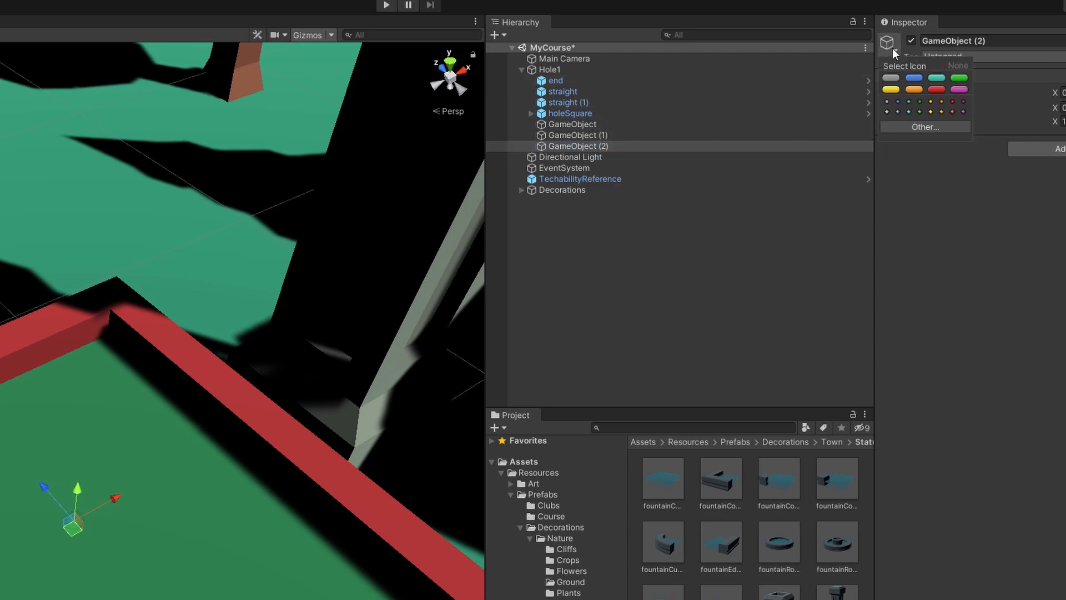
click(953, 101)
click(965, 218)
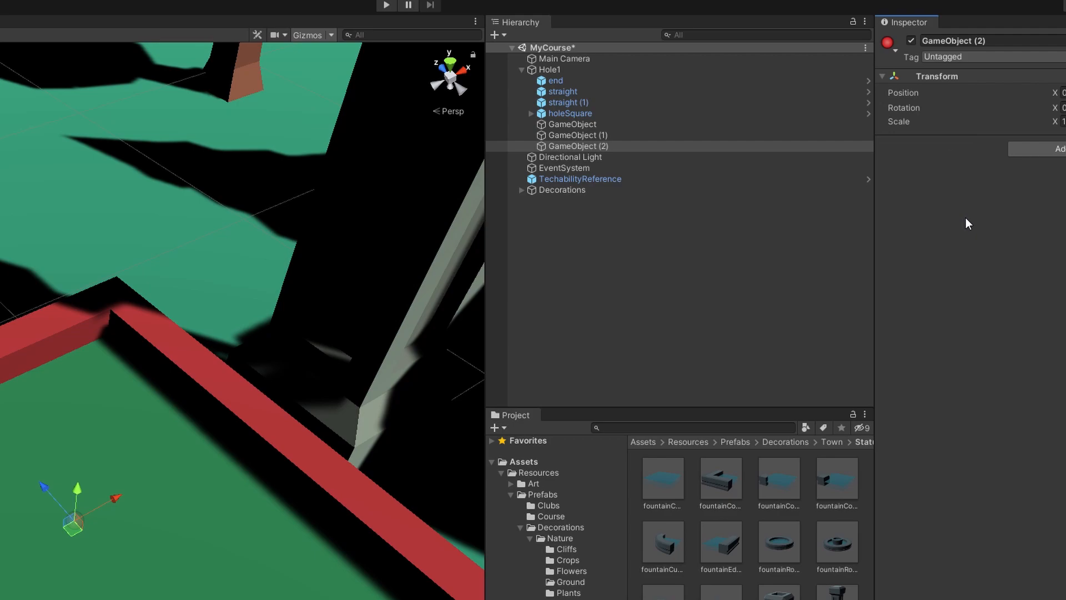
Step: Raise all three empty objects together to a Y position of about 0.12, above the green surface of the hole
click(611, 125)
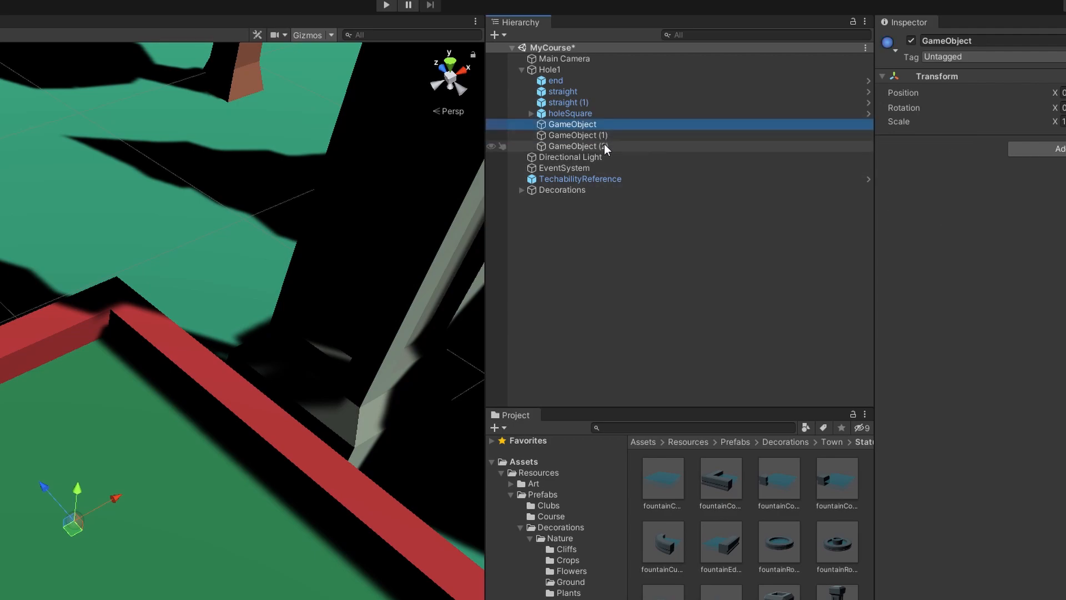
shift+click(606, 146)
right_drag(333, 202, 257, 315)
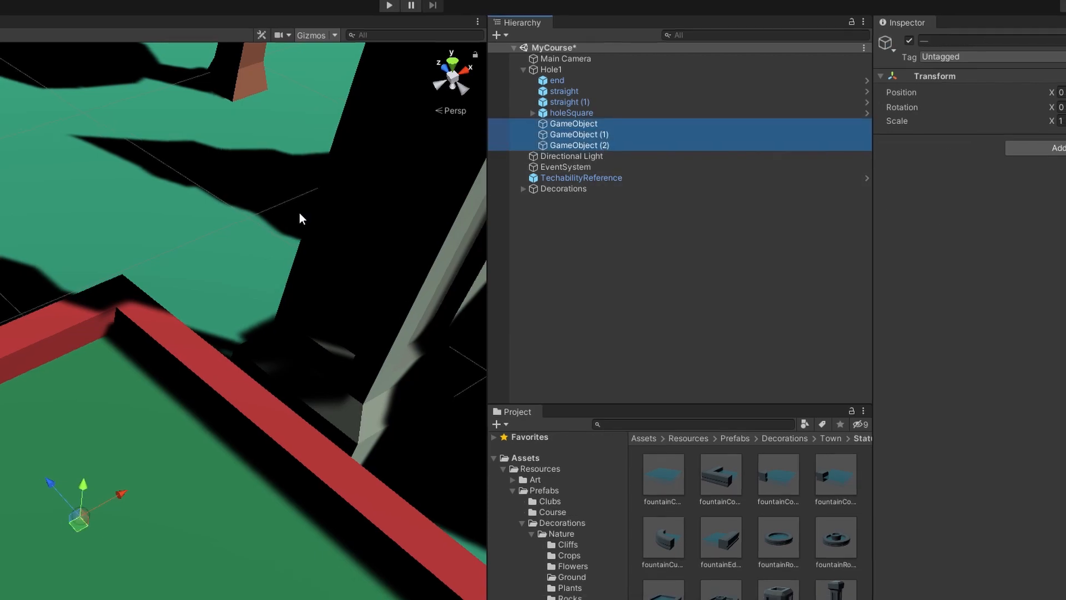
right_drag(324, 276, 184, 195)
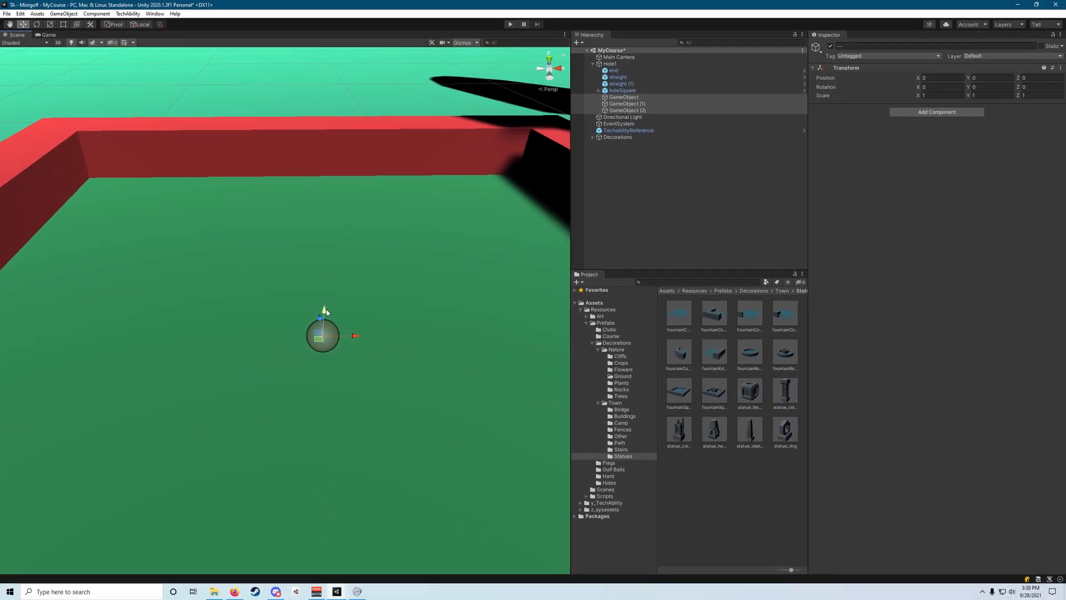
drag(326, 312, 333, 271)
right_drag(333, 272, 399, 191)
key(w)
key(s)
drag(322, 228, 325, 226)
right_drag(325, 226, 364, 207)
Step: Move the blue marker sideways along the X axis to about -0.19
click(623, 97)
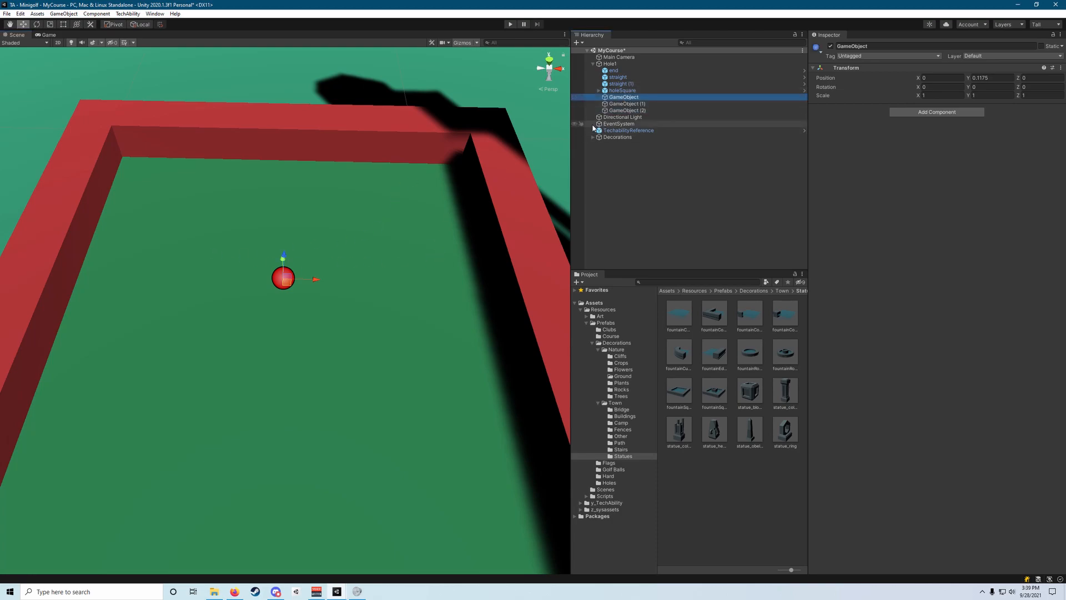
key(a)
right_drag(478, 168, 483, 169)
key(d)
drag(402, 266, 302, 270)
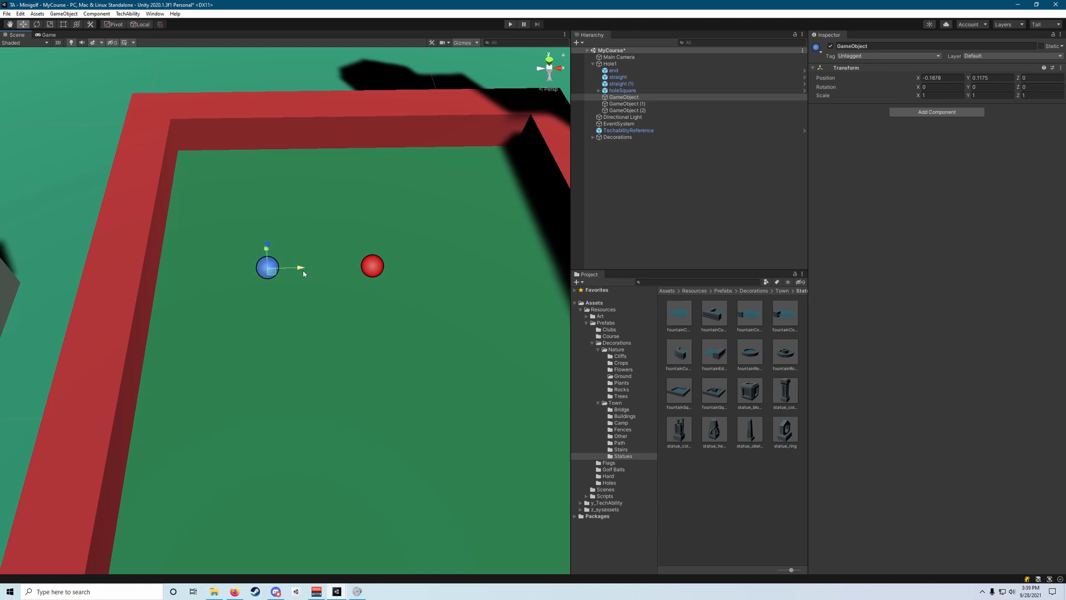
Step: Move the red marker along the X axis to about 0.17, opposite the blue one
click(648, 109)
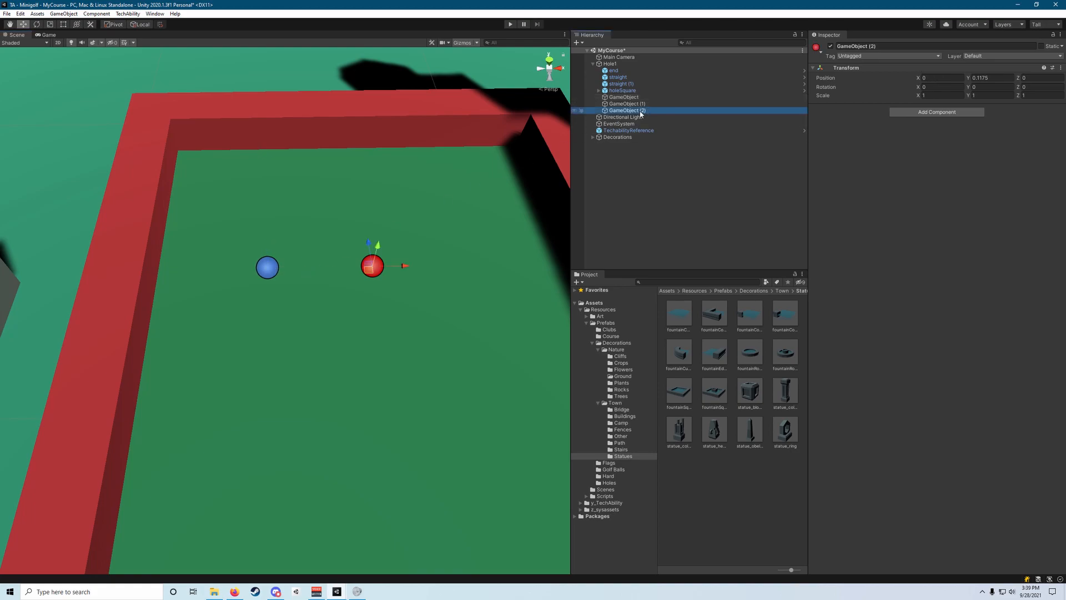
drag(408, 270, 518, 211)
click(660, 178)
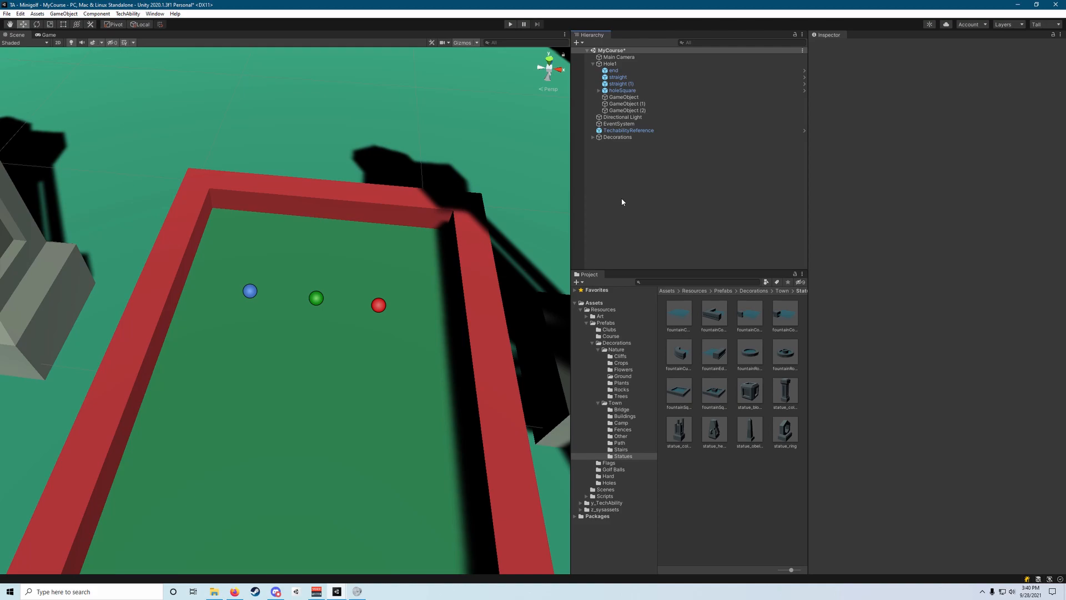
Step: Rename the blue marker object as Blue and the green marker object as Green
click(625, 97)
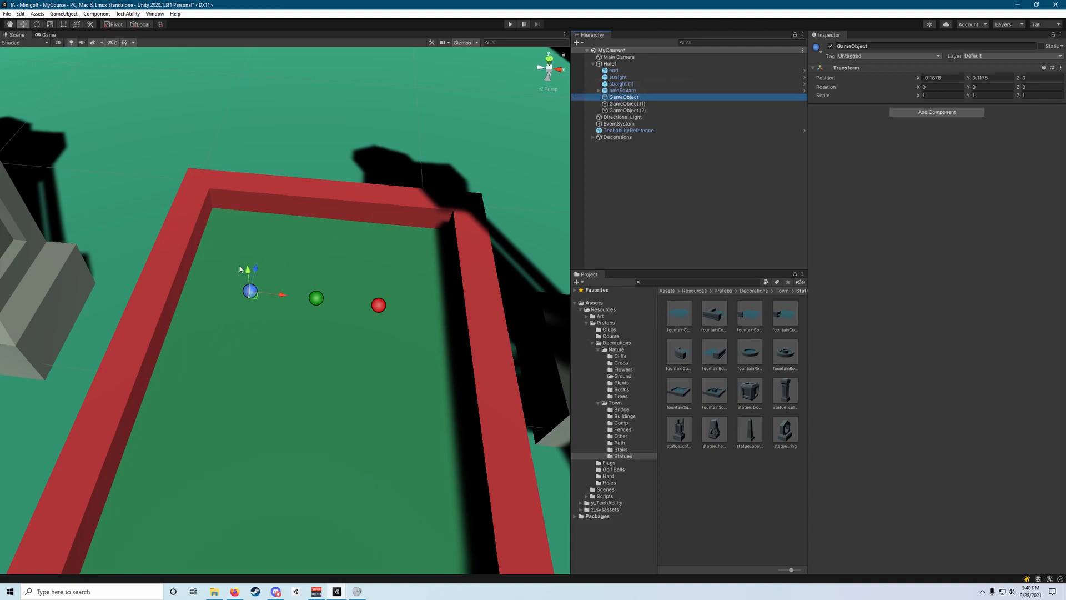
click(857, 46)
text(Blue)
click(694, 103)
click(901, 47)
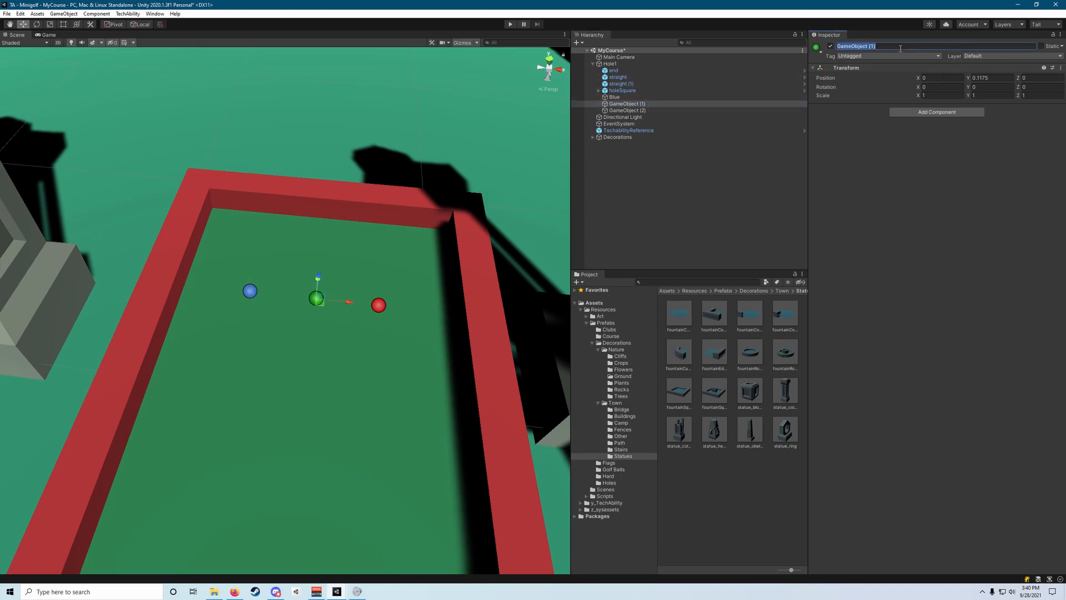
text(Green)
Step: Rename the red marker object as Red
click(694, 110)
click(881, 47)
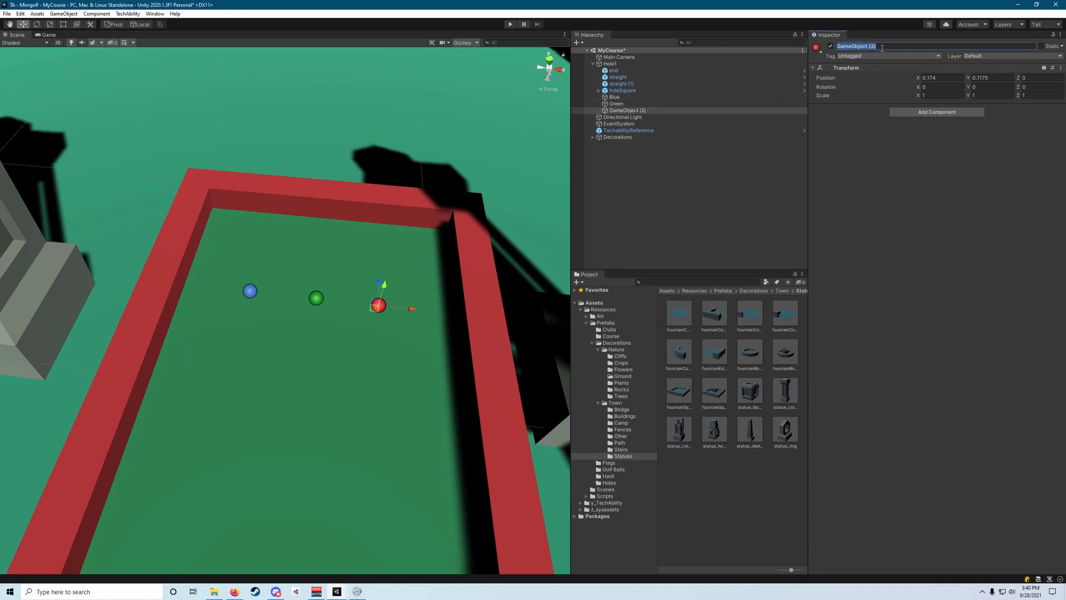
text(Red)
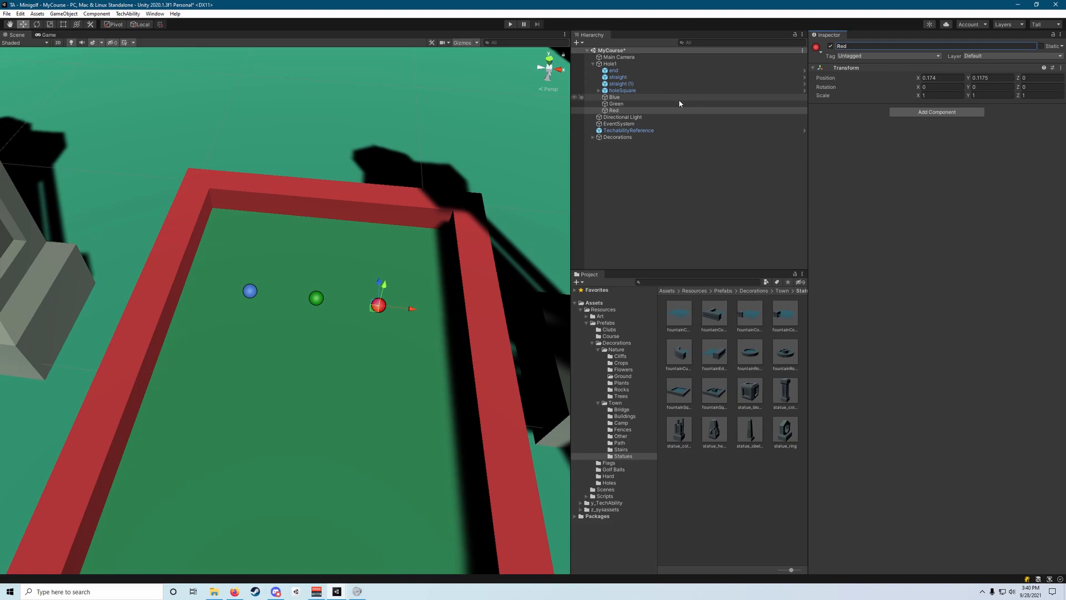
Step: Create an empty object at the Green marker's position and move it out of Green to sit directly under Hole1
click(618, 105)
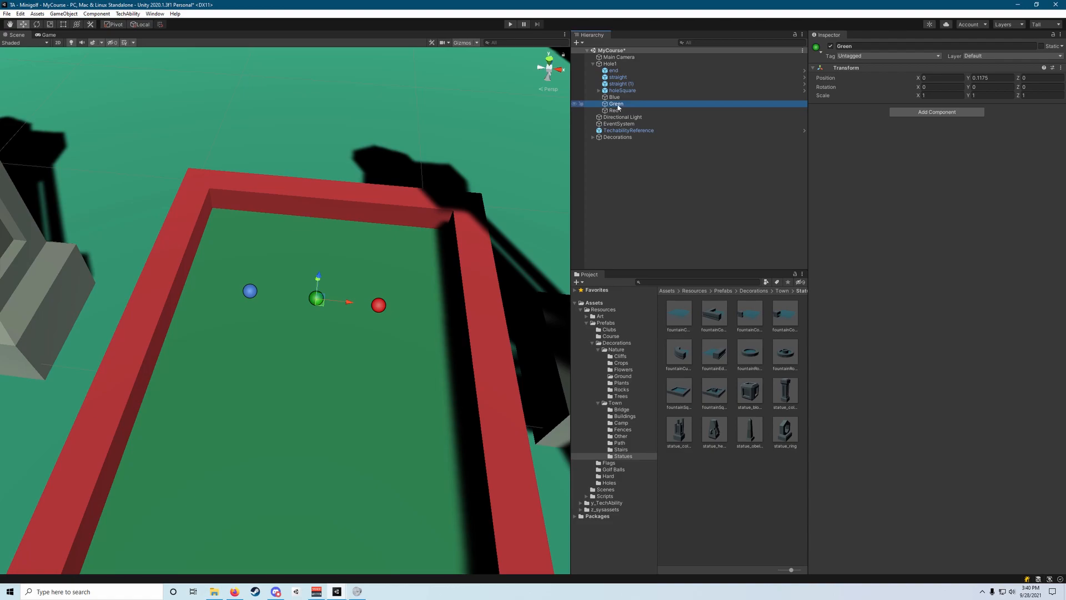
right_click(618, 107)
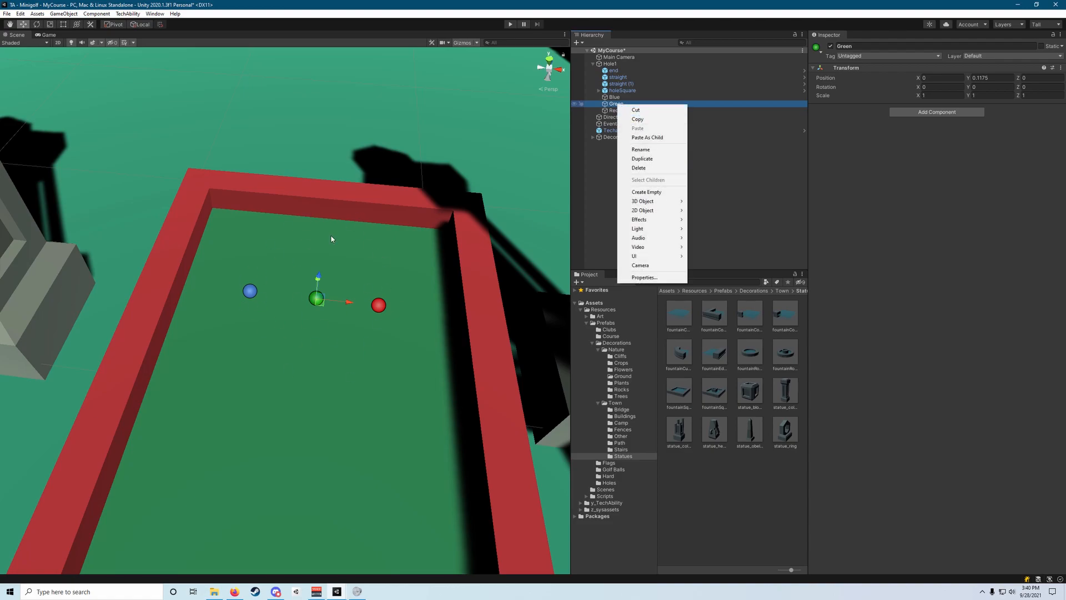
click(646, 191)
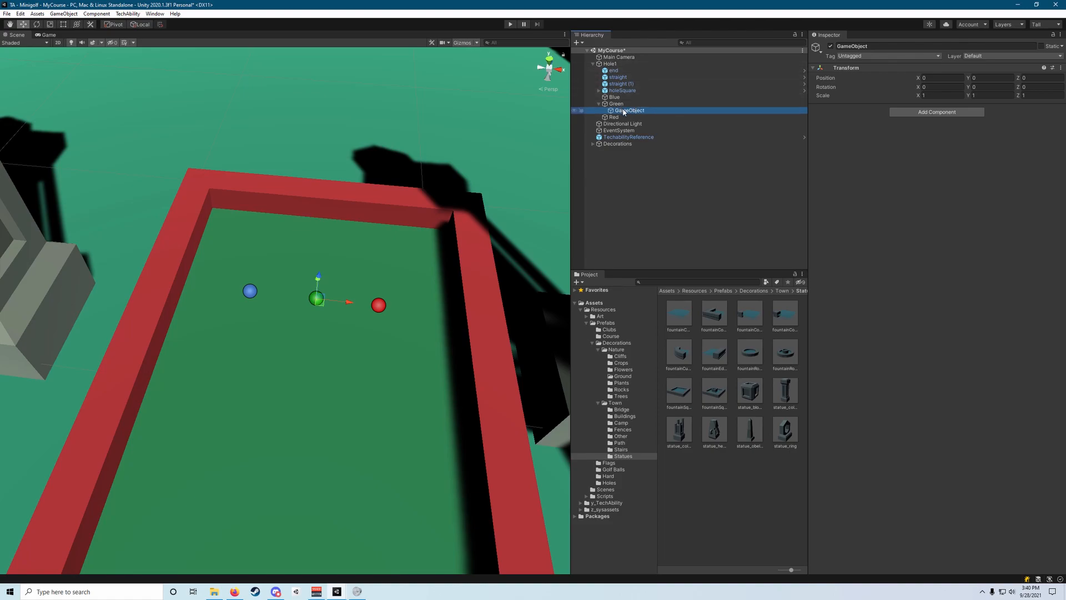
drag(623, 113, 618, 103)
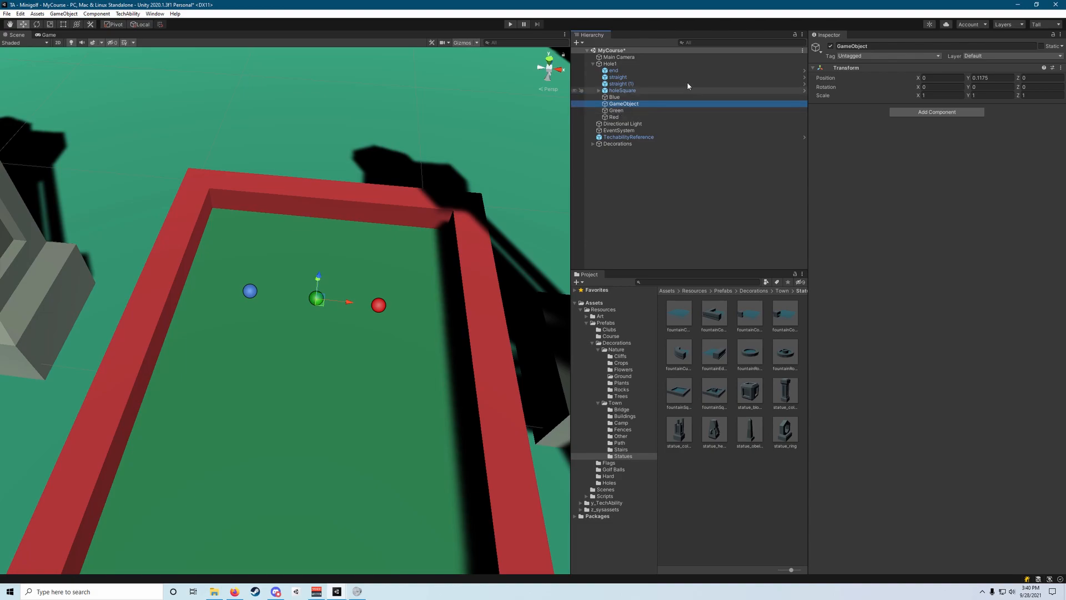
Step: Rename the new empty object as StartingPositions
click(882, 47)
text(tartingPositions)
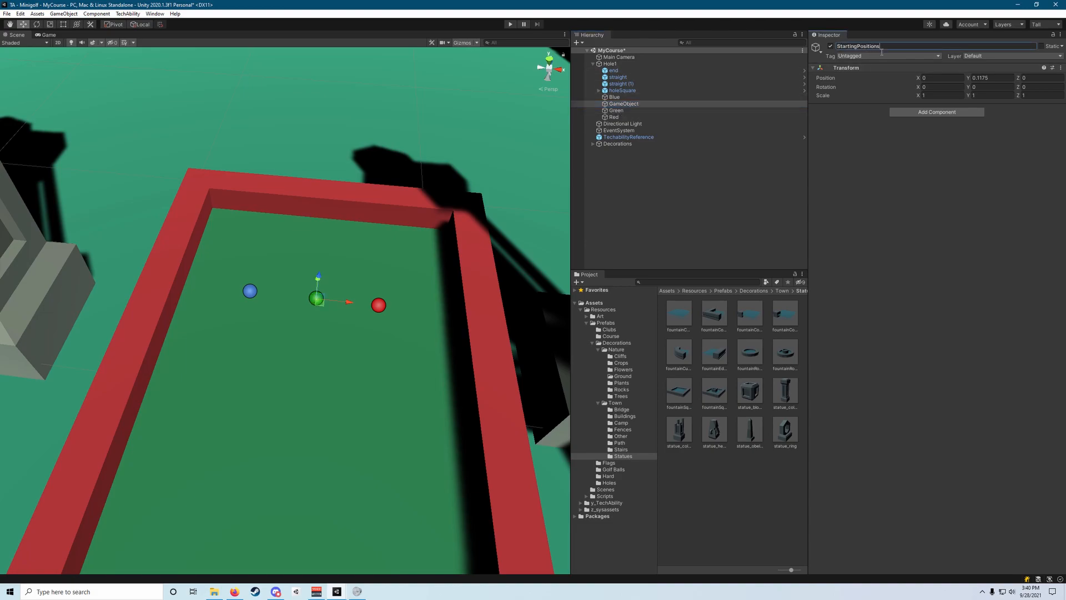
key(Return)
Step: Make the Blue, Green and Red objects children of StartingPositions
click(621, 118)
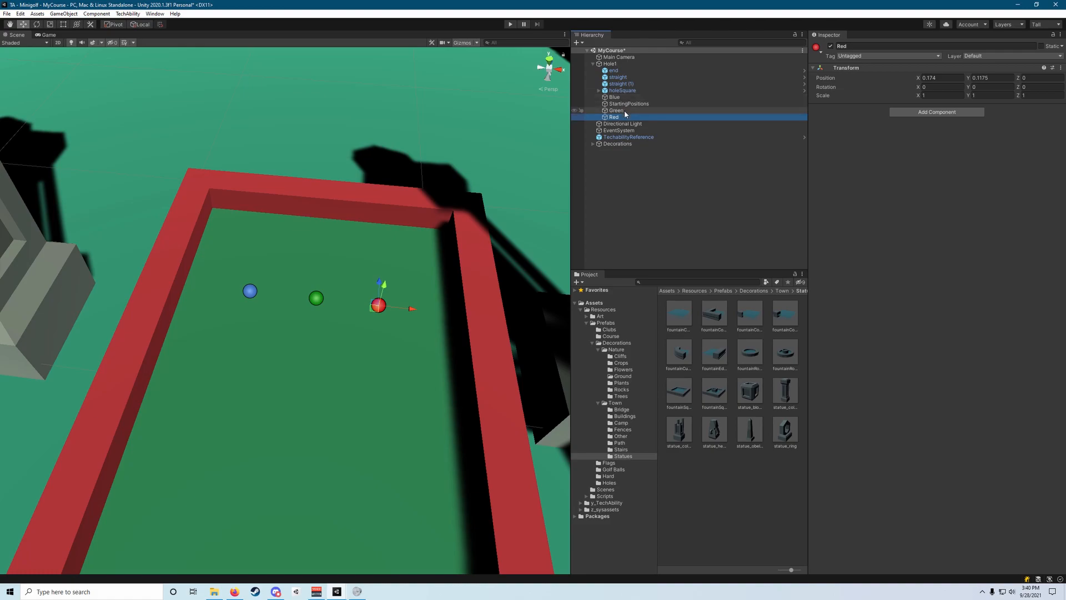
ctrl+click(625, 111)
ctrl+click(628, 98)
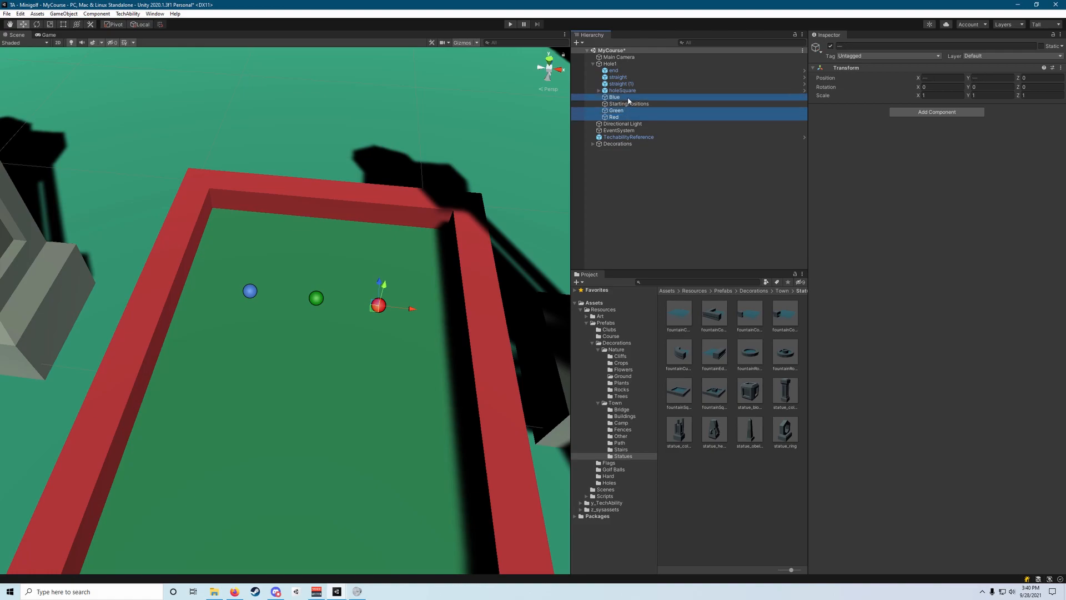
drag(629, 101, 632, 103)
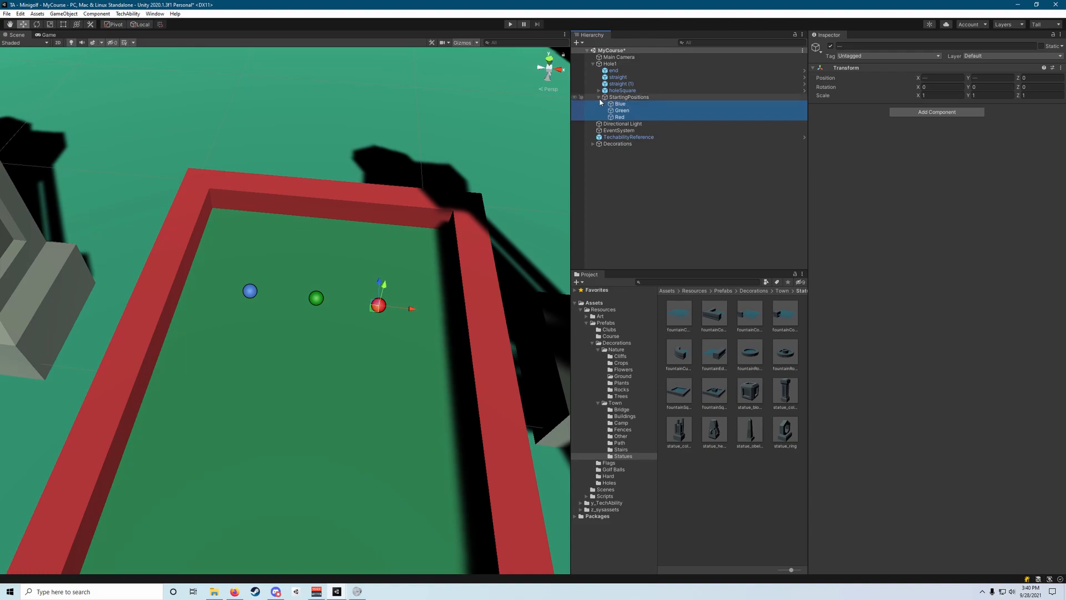
click(614, 99)
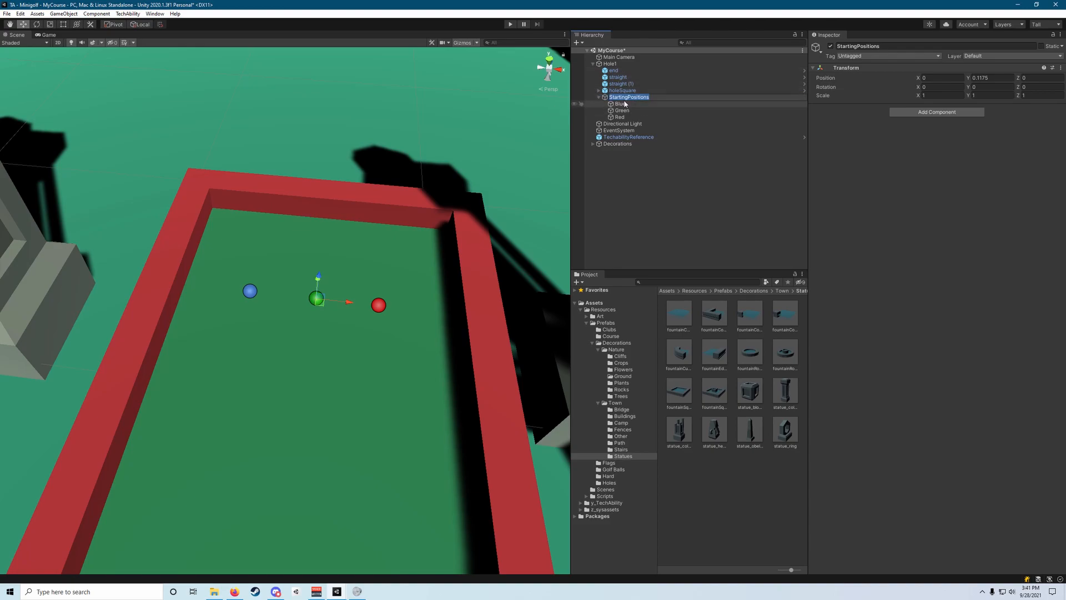
click(633, 104)
click(632, 97)
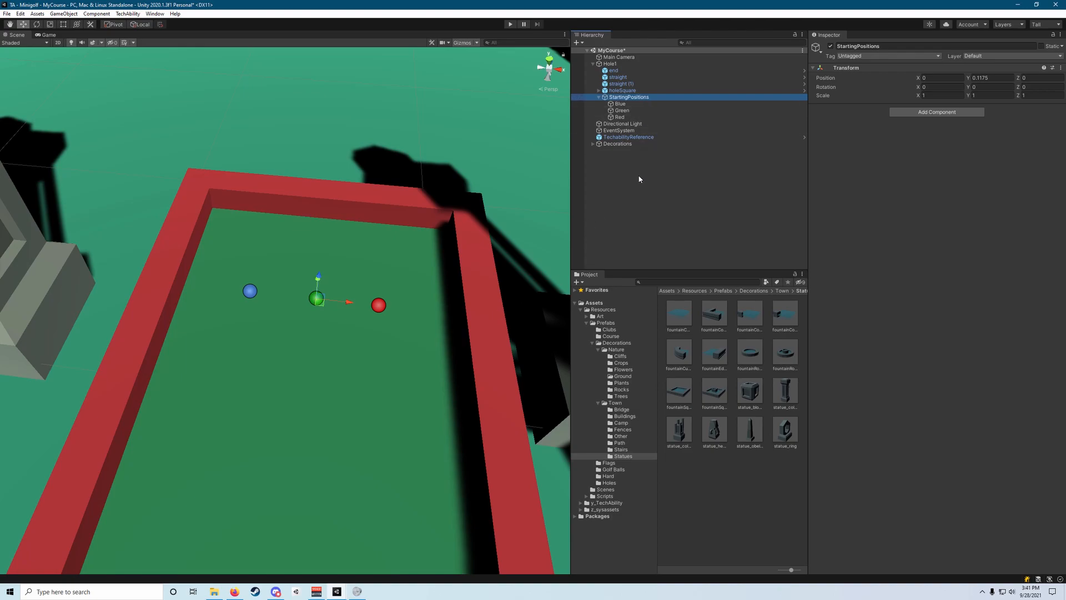
click(641, 191)
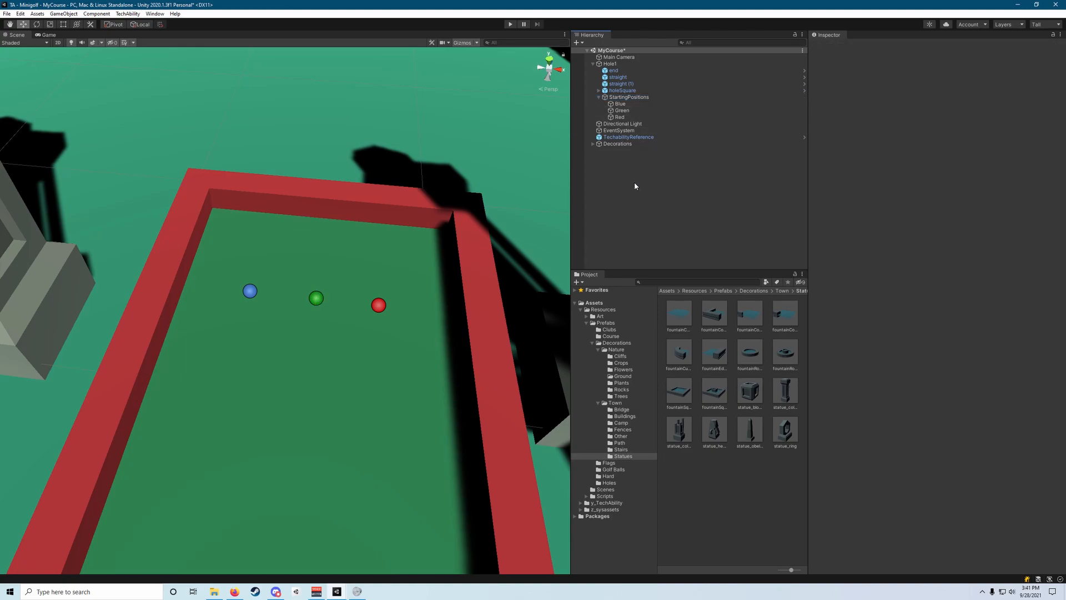
click(644, 97)
click(658, 168)
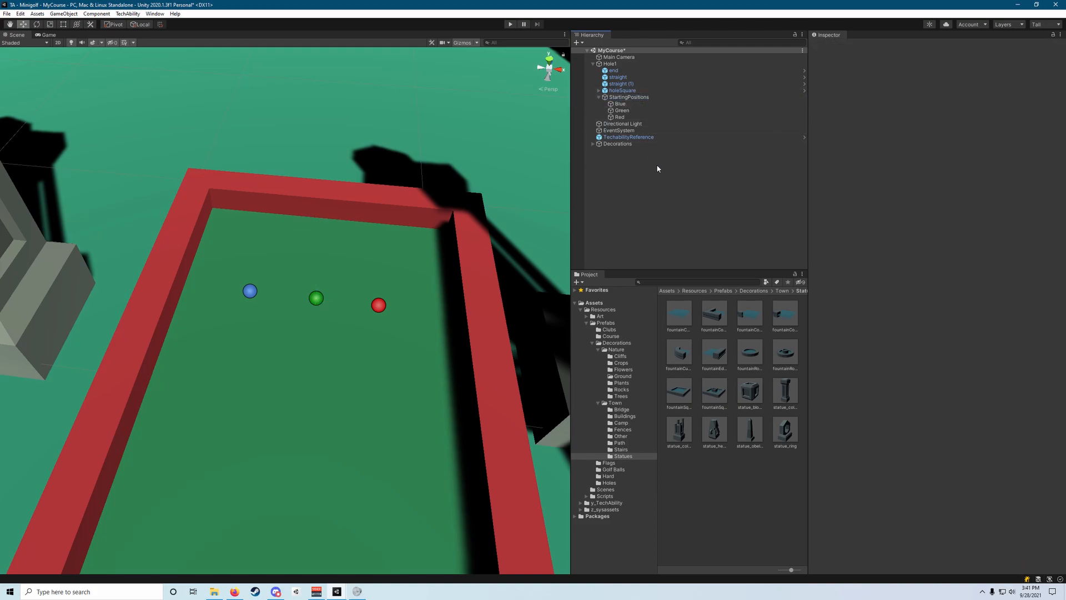